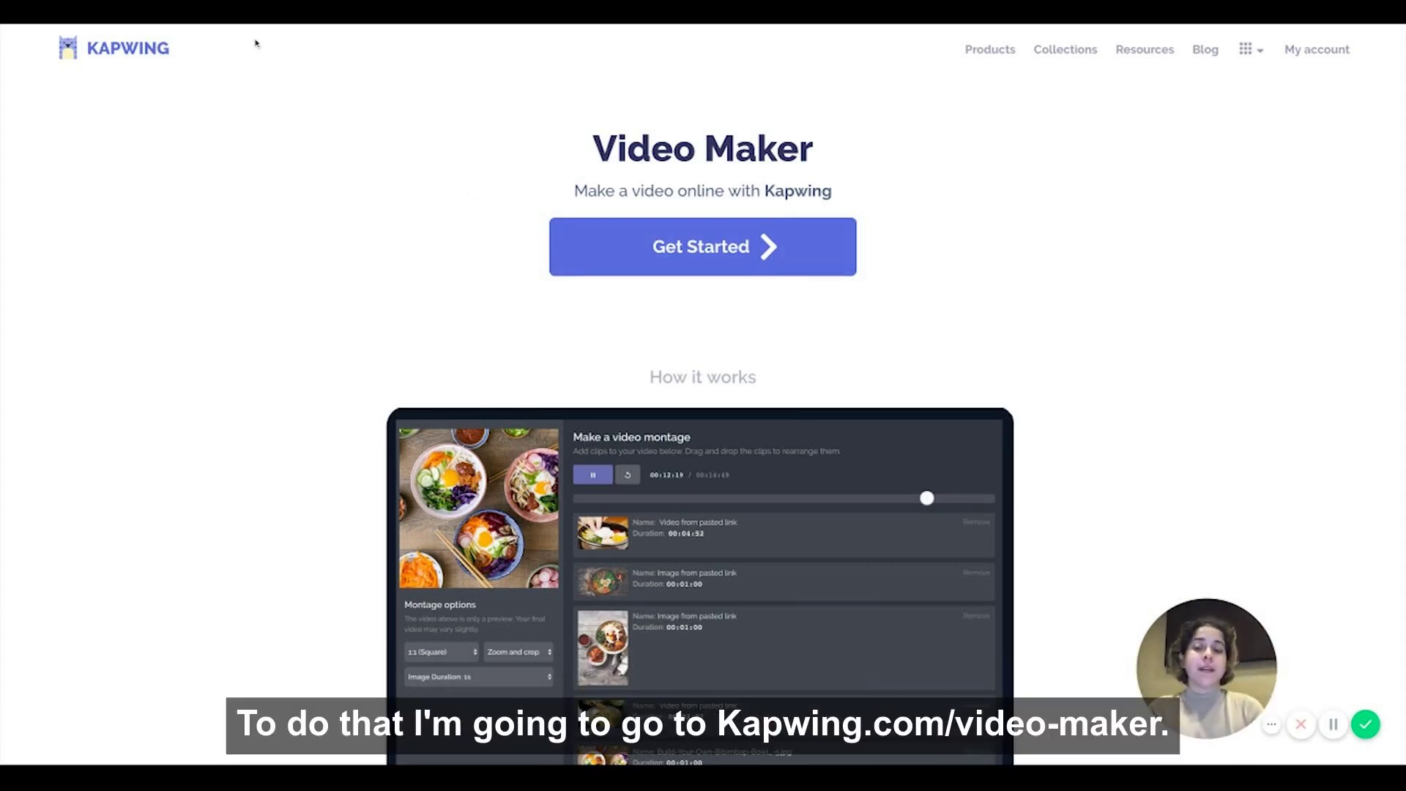
Step: Go from the Kapwing homepage to Video Maker, start a new project, and open the upload area
click(118, 50)
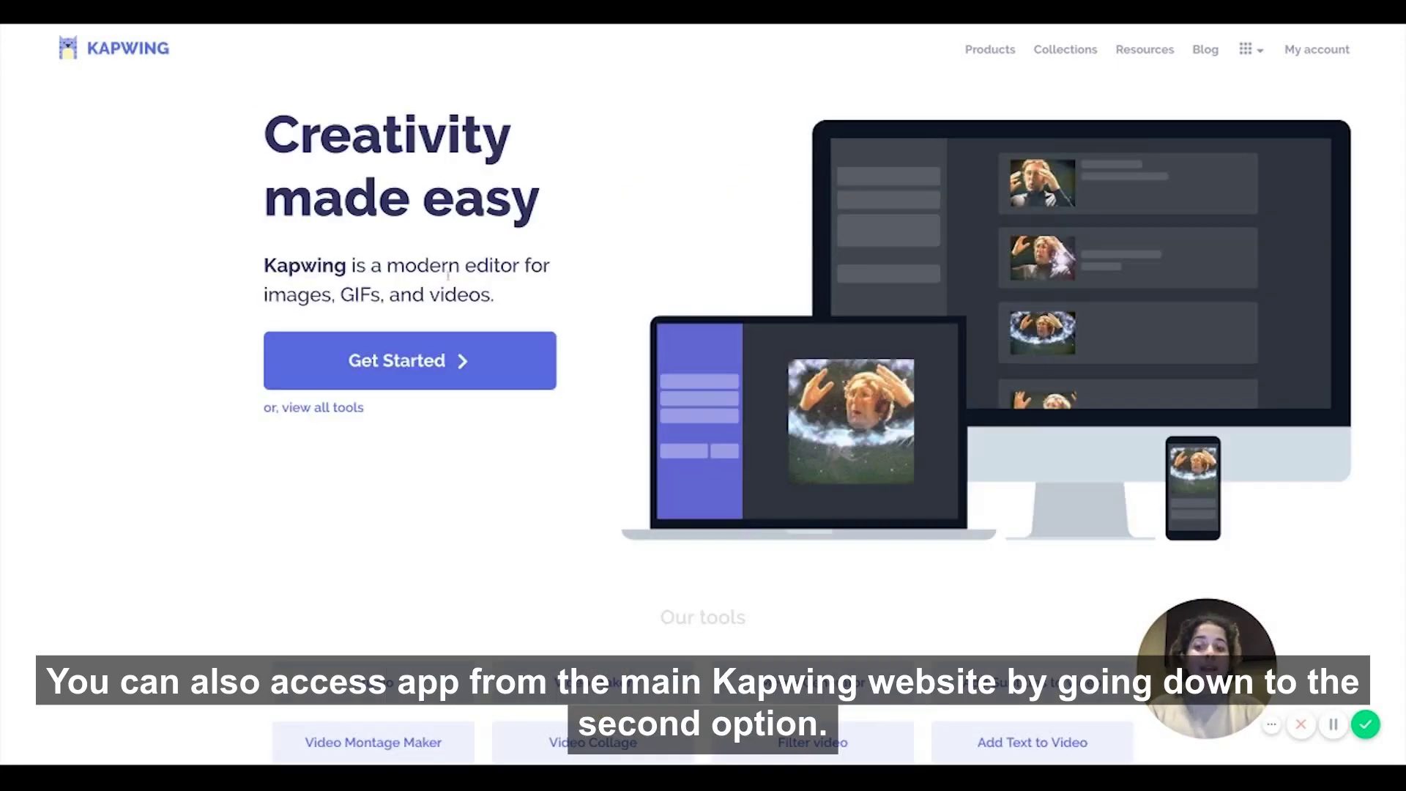
scroll(448, 275, down, 2)
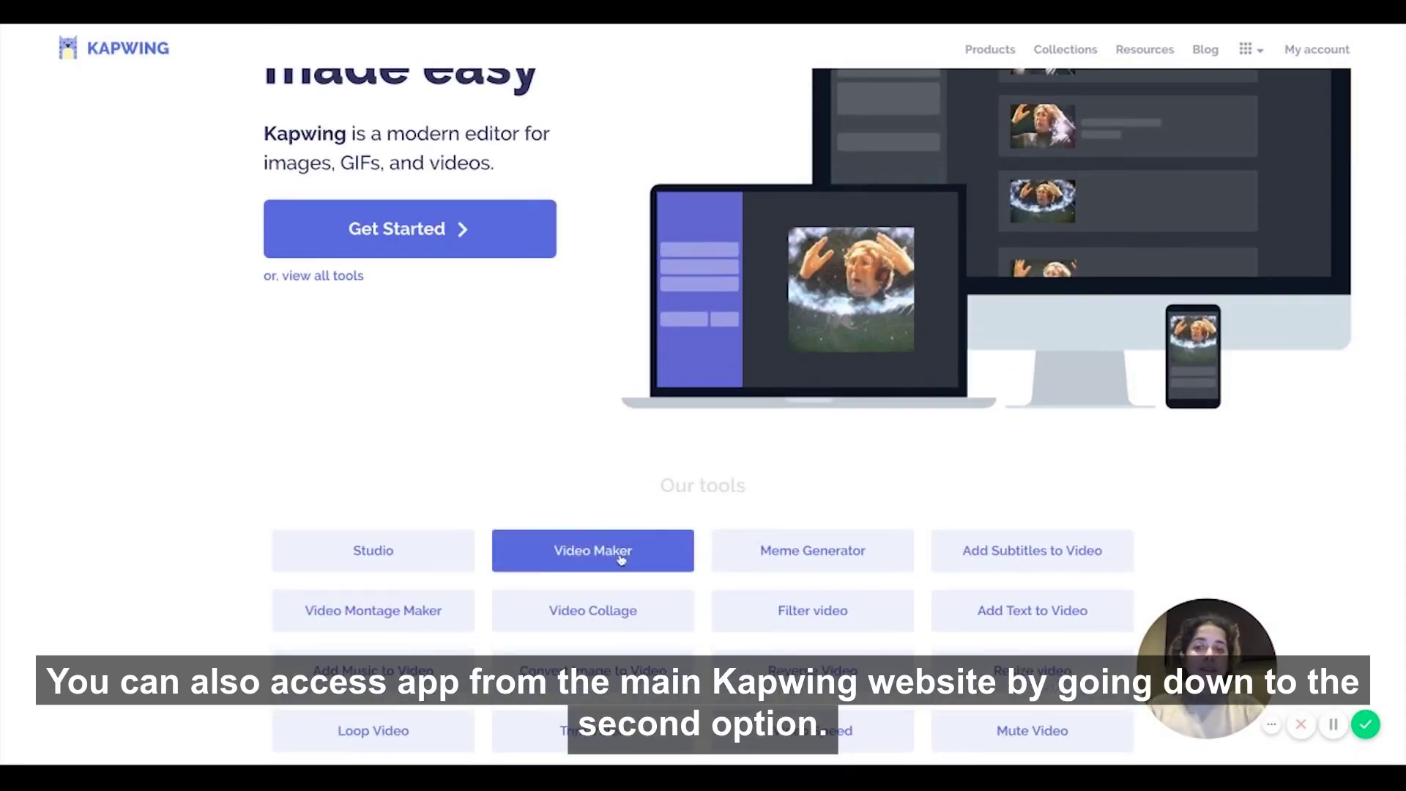
click(621, 559)
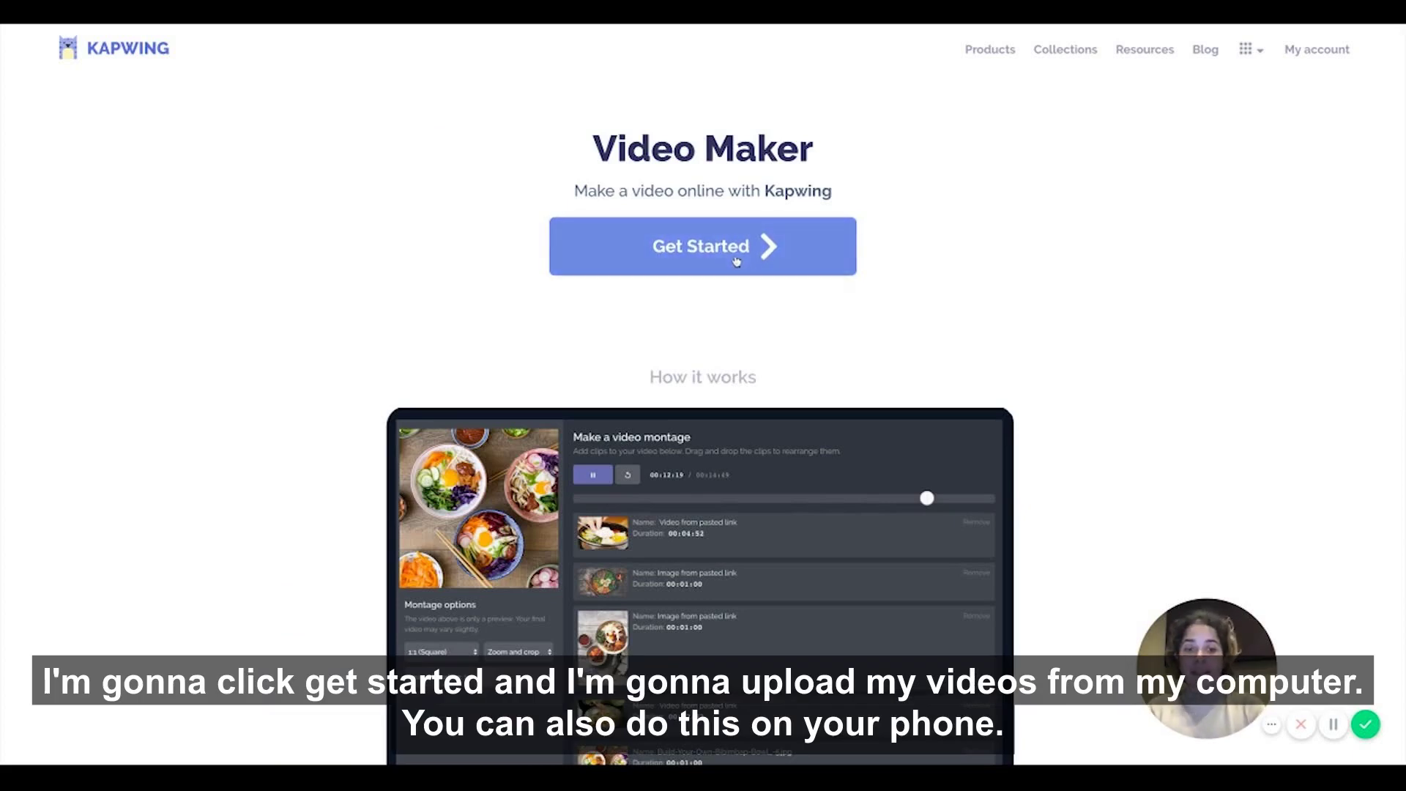
click(737, 262)
click(736, 261)
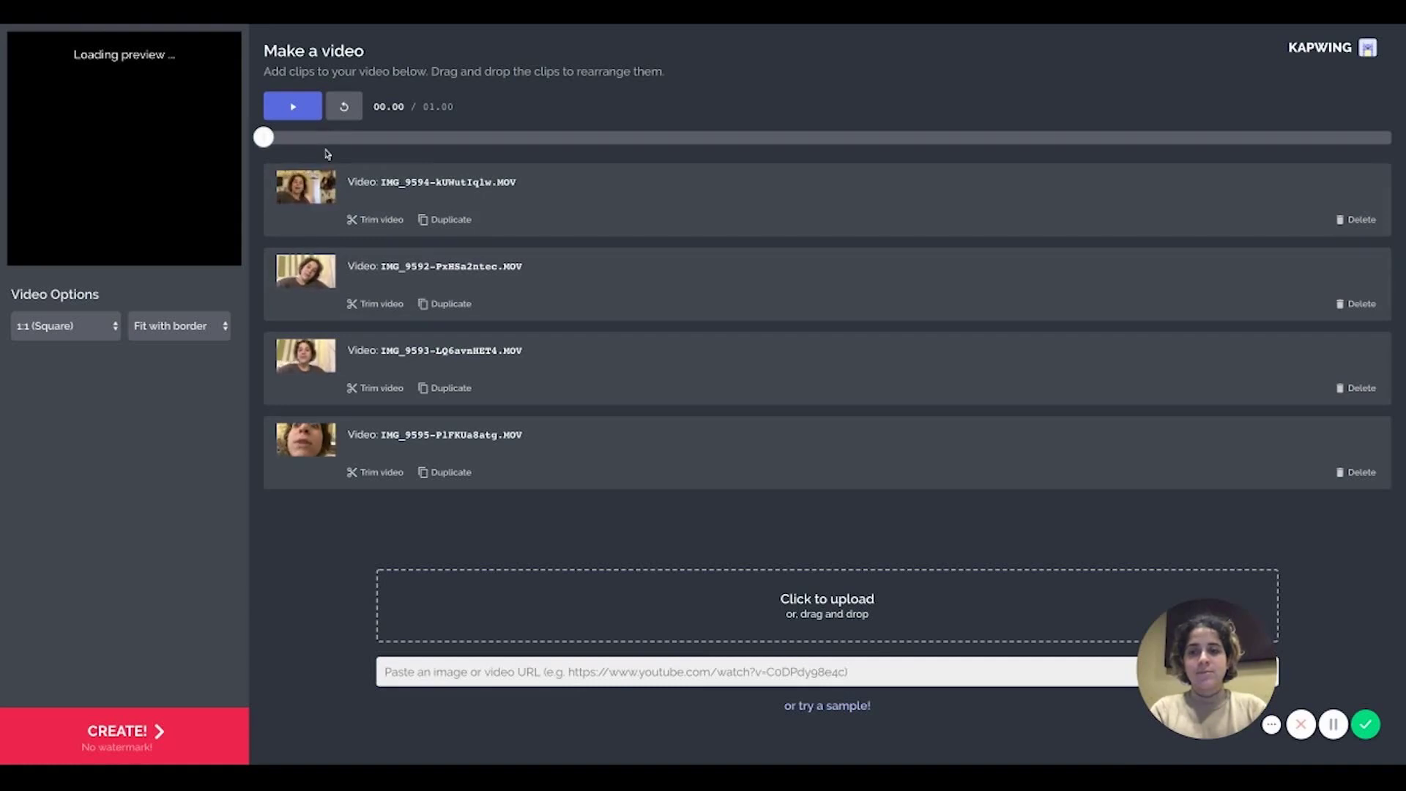
Step: Play the combined 12.72-second four-clip preview, then pause it
click(293, 107)
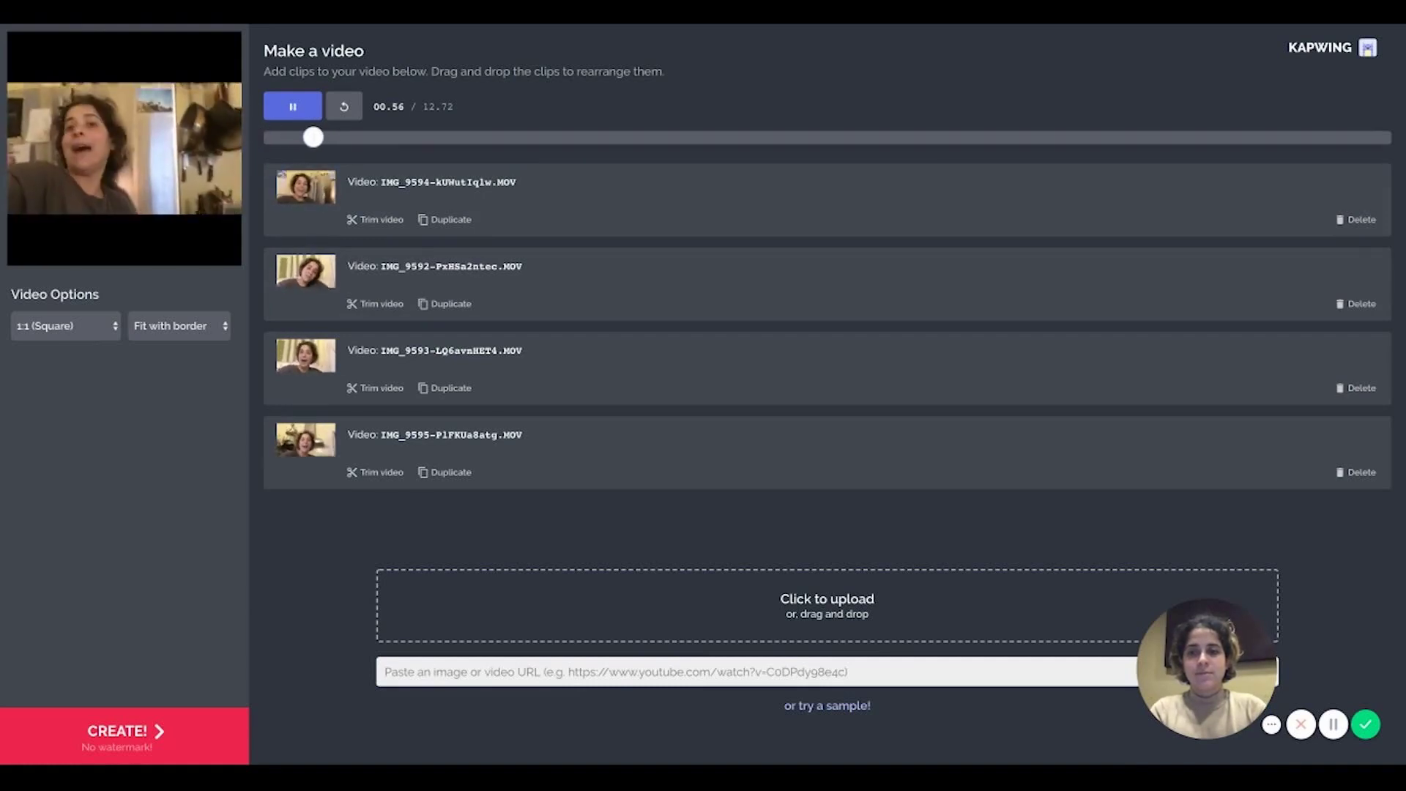
click(293, 106)
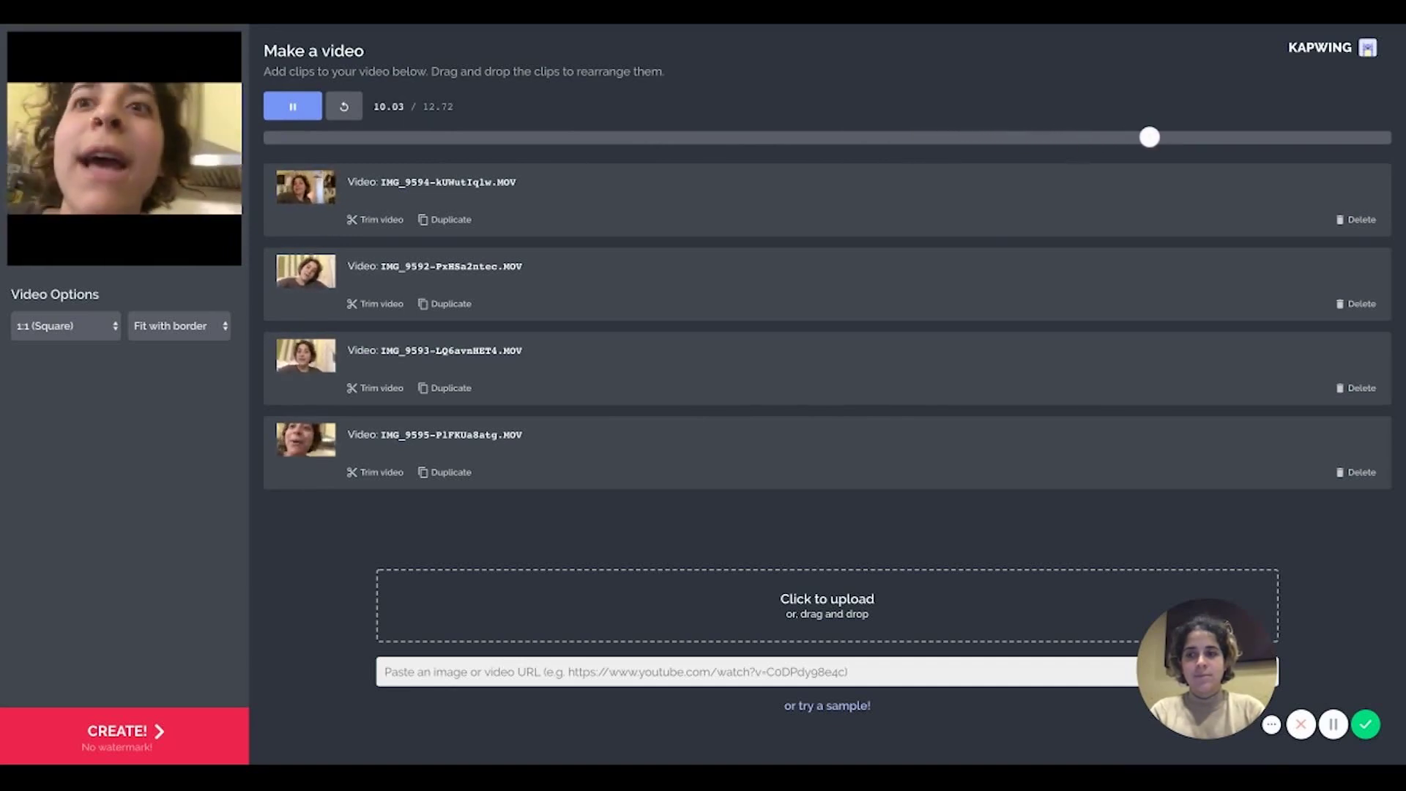
key(space)
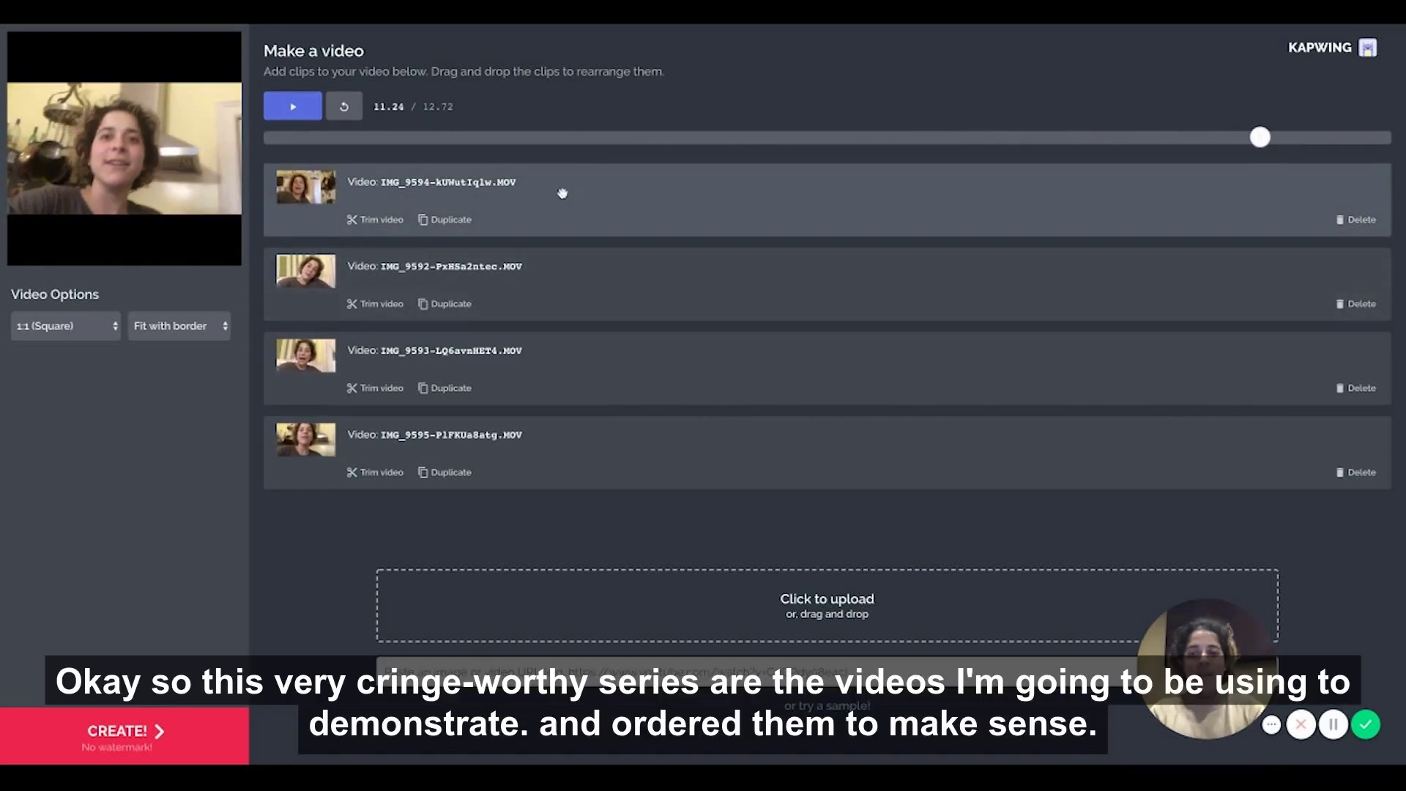
Step: Drag IMG_9594 into third place, then replay the reordered video from the start
drag(562, 193, 571, 379)
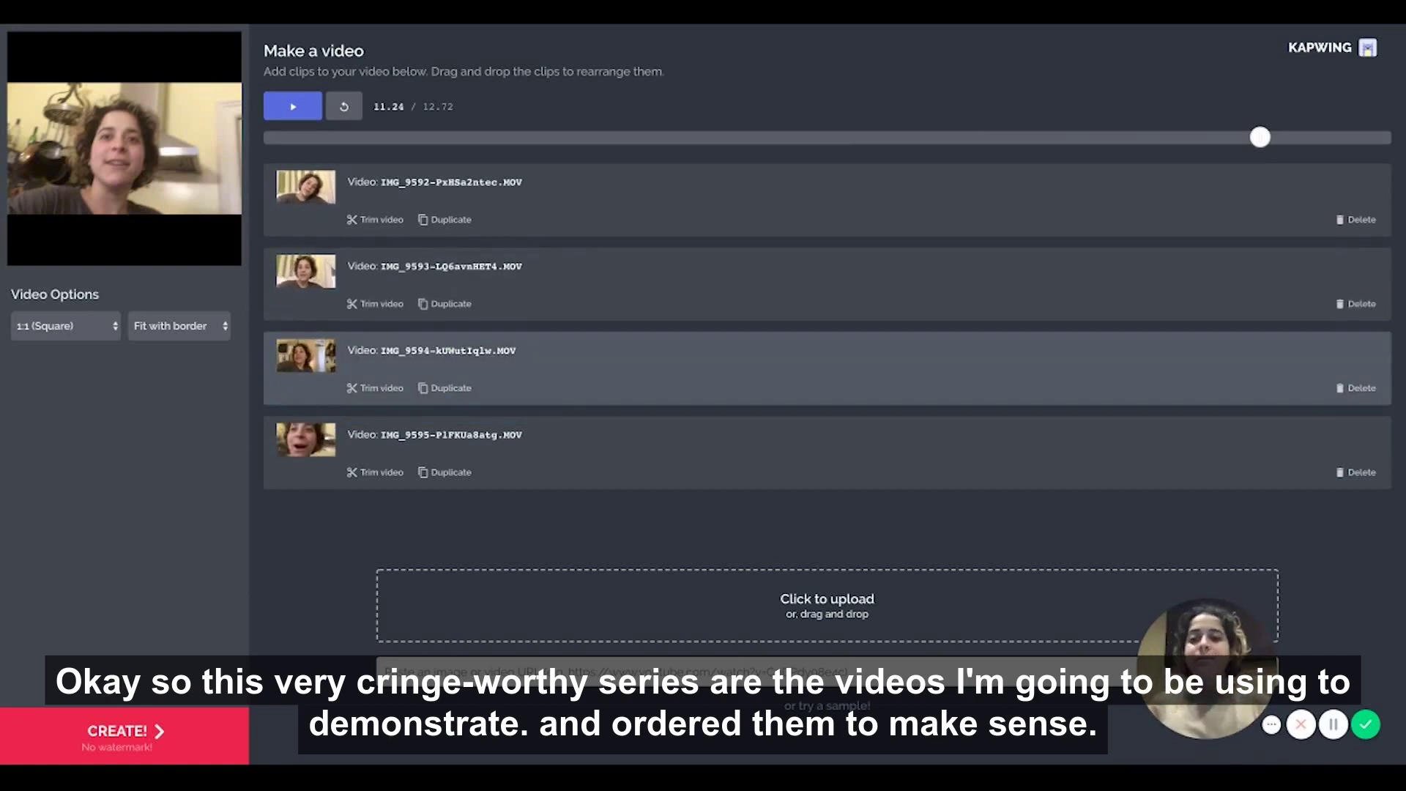
click(317, 137)
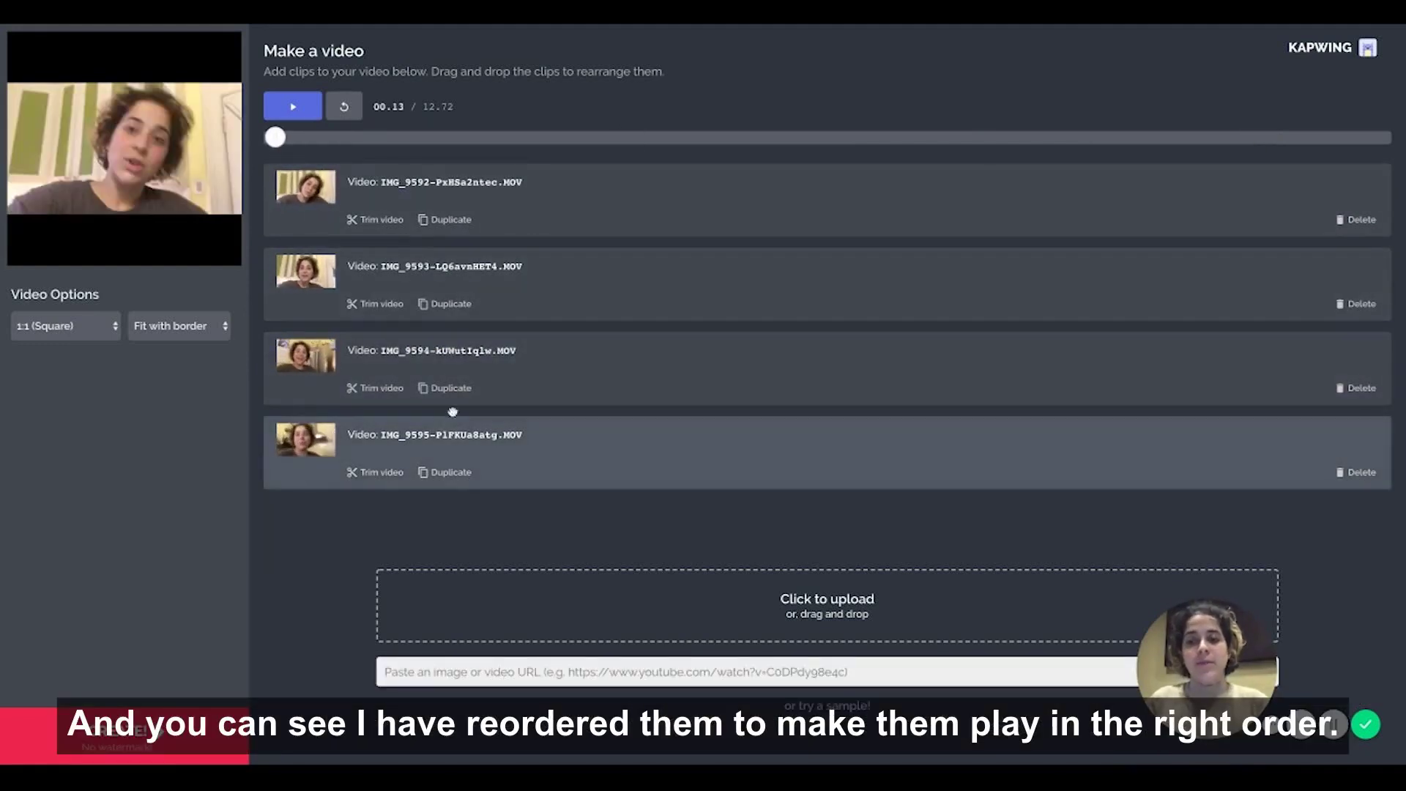
click(293, 107)
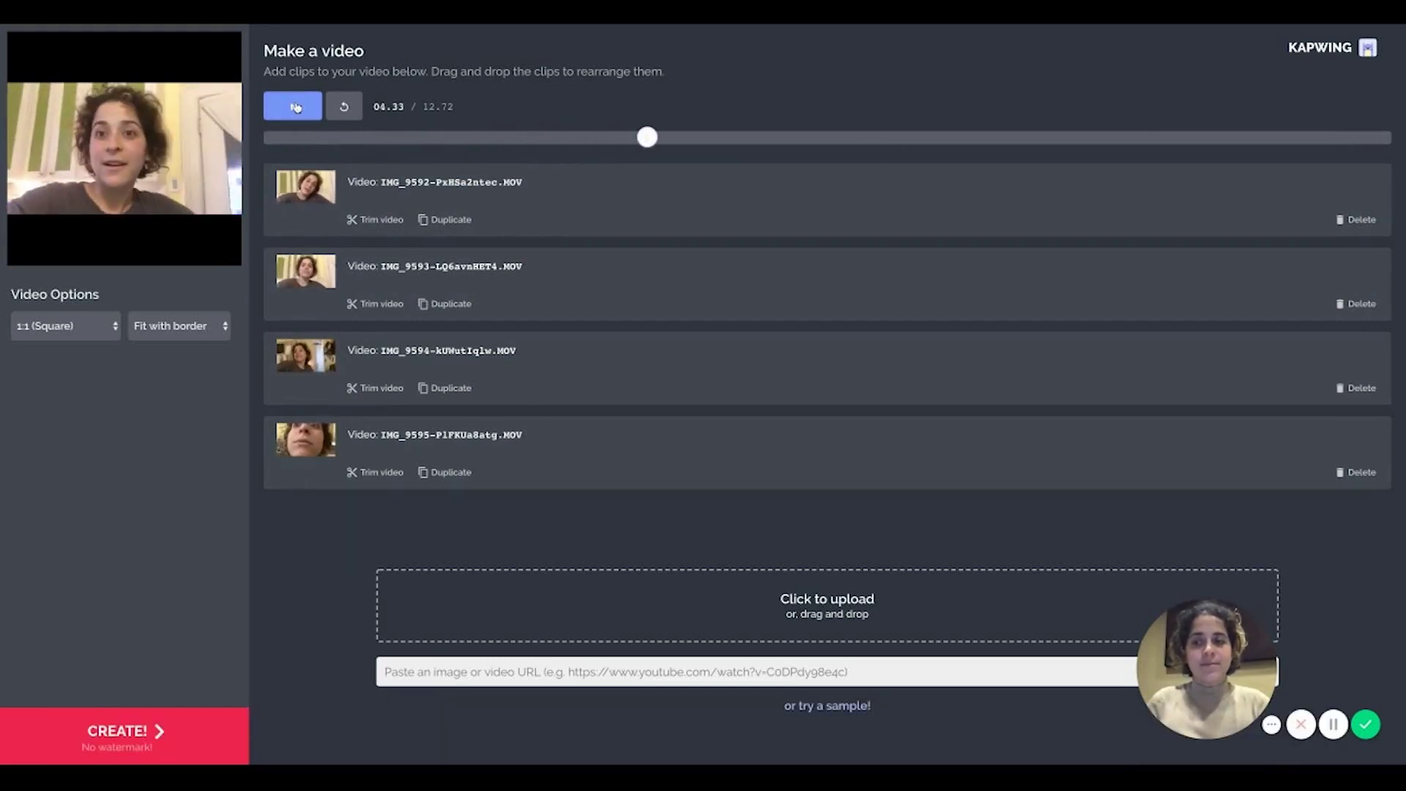
click(294, 107)
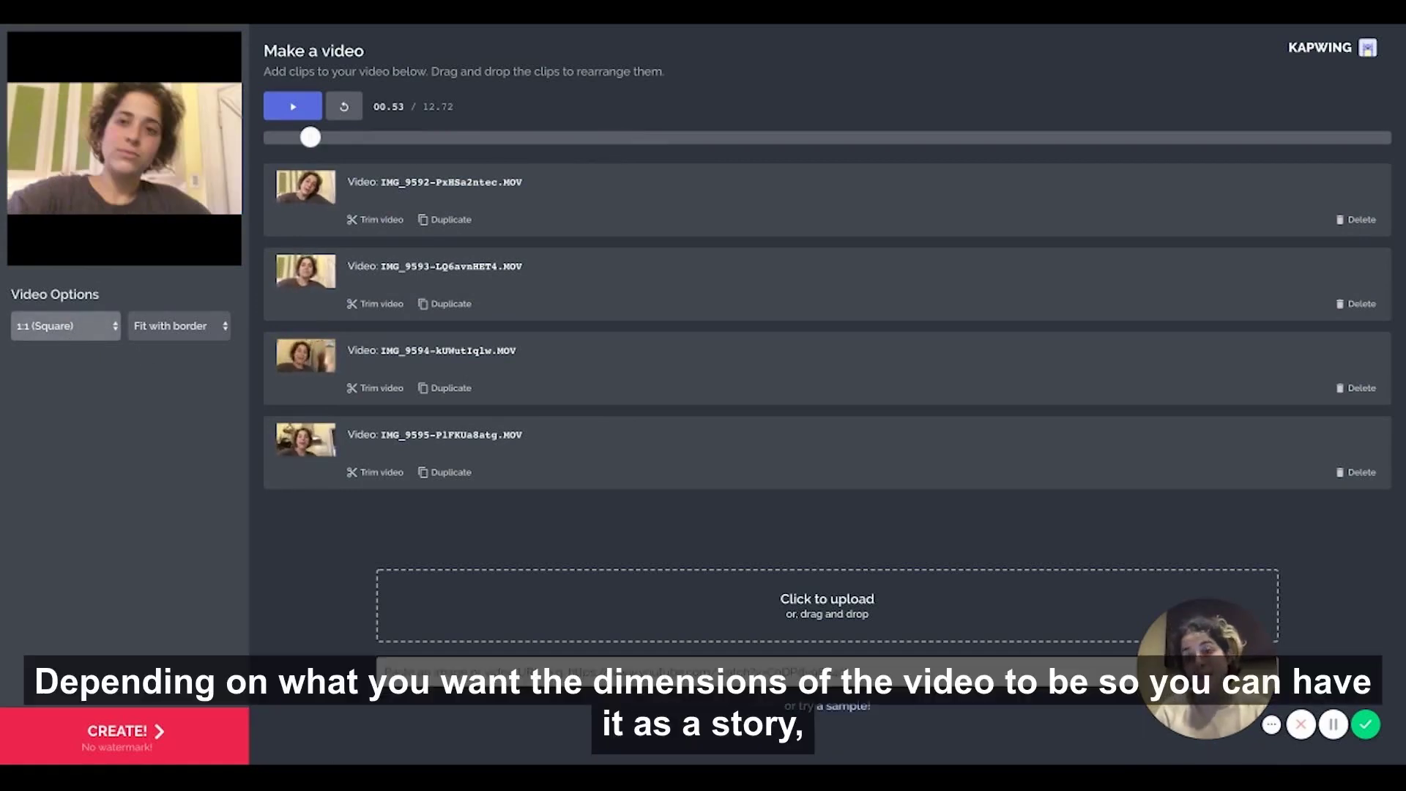
Step: Try Story, Landscape and Facebook sizes, settle on 1:1 Square with Zoom and crop, and preview
key(Down)
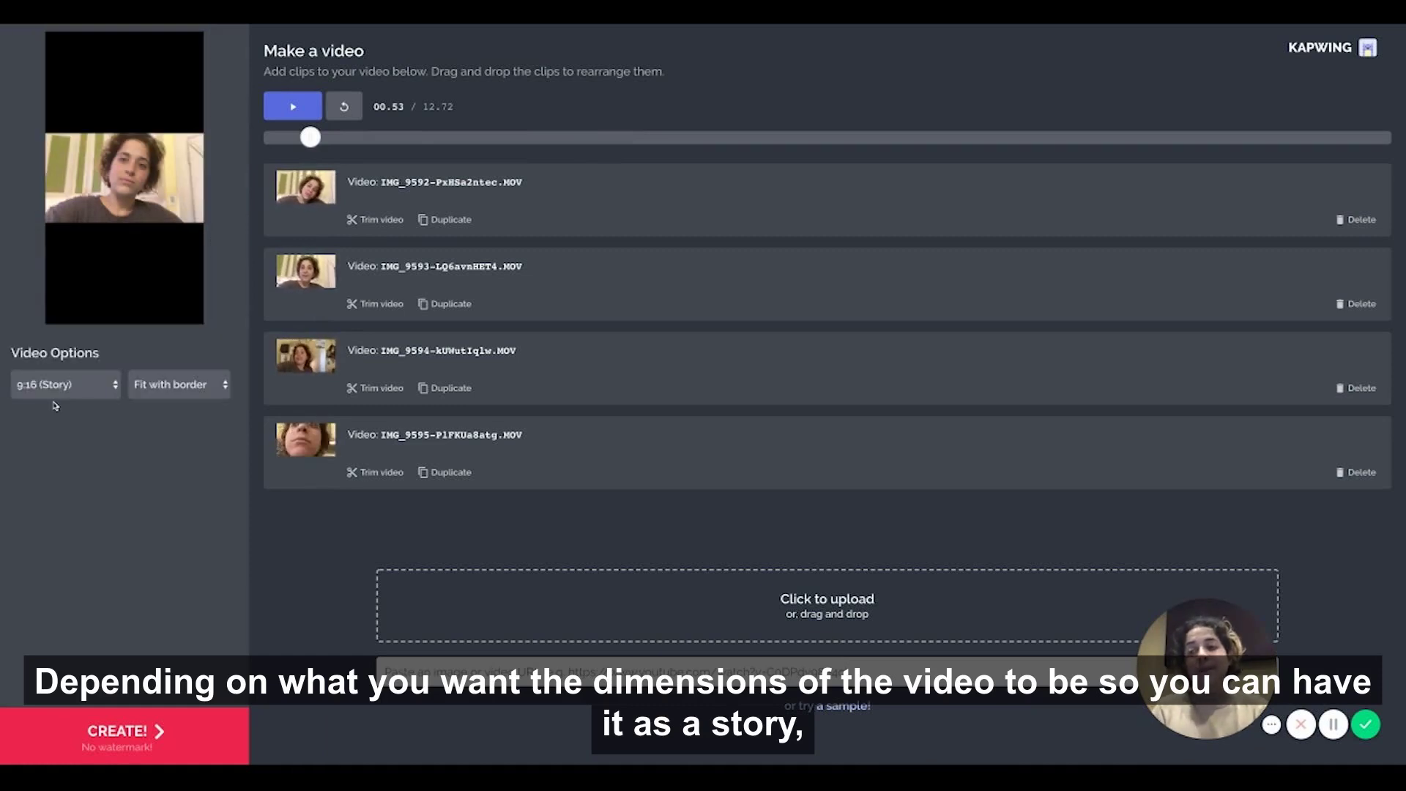
key(Down)
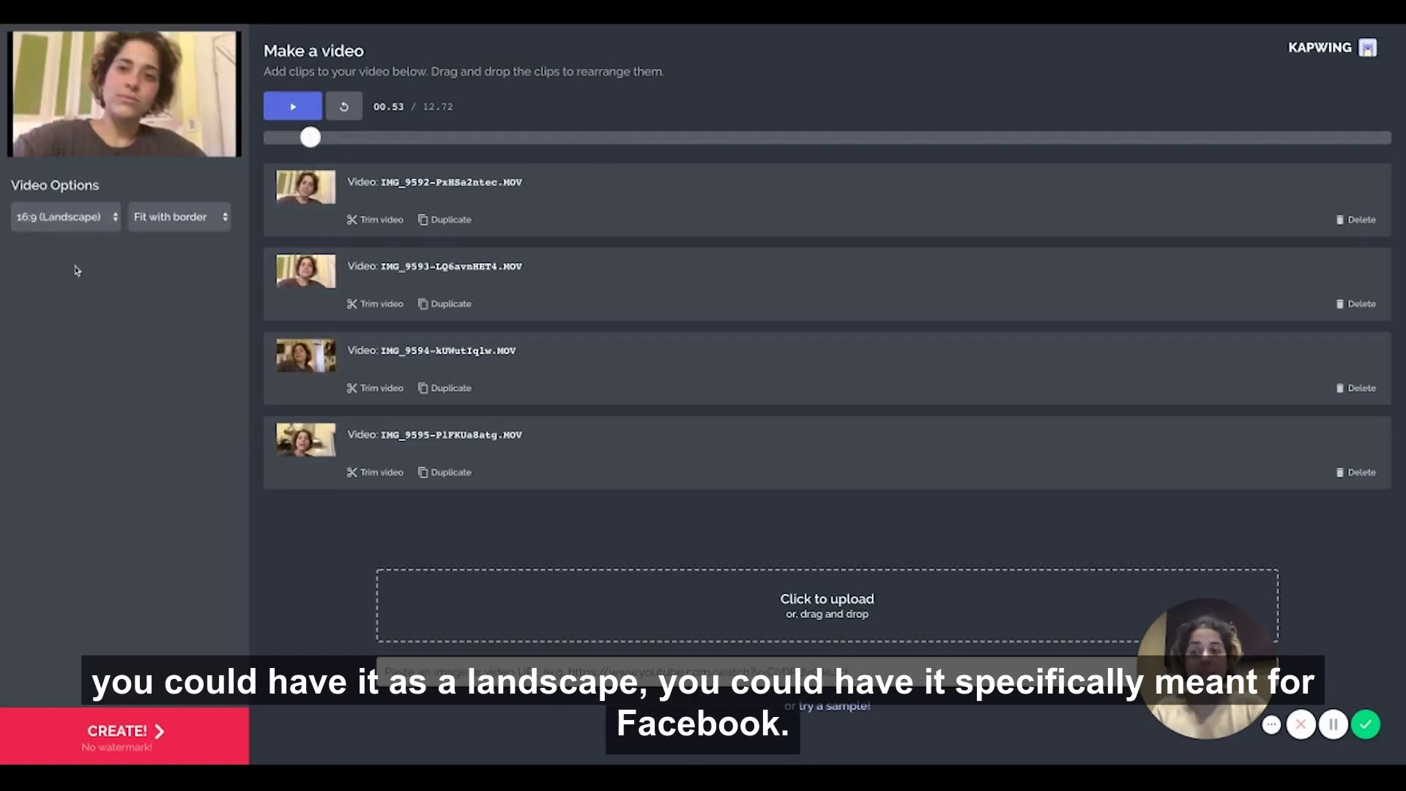
key(Down)
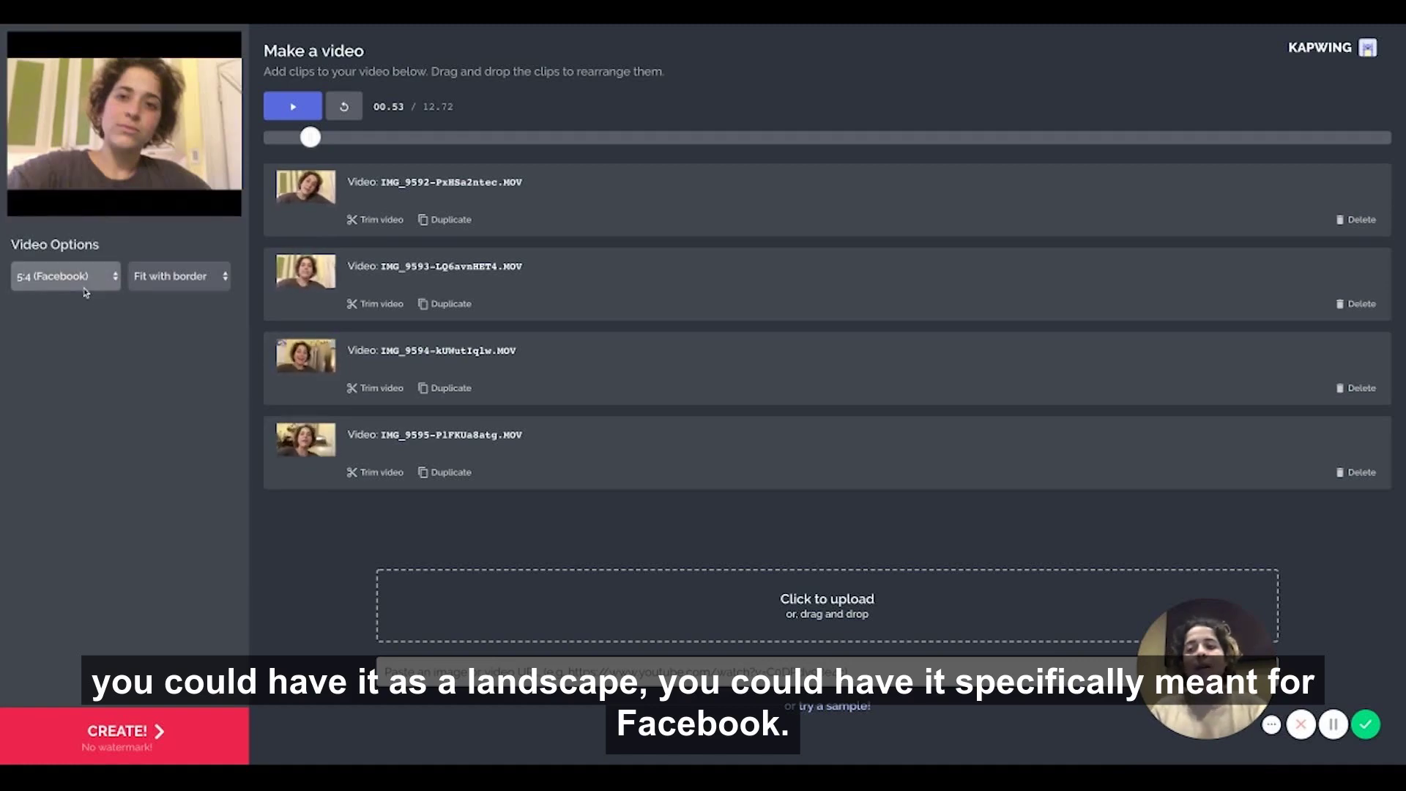
key(Down)
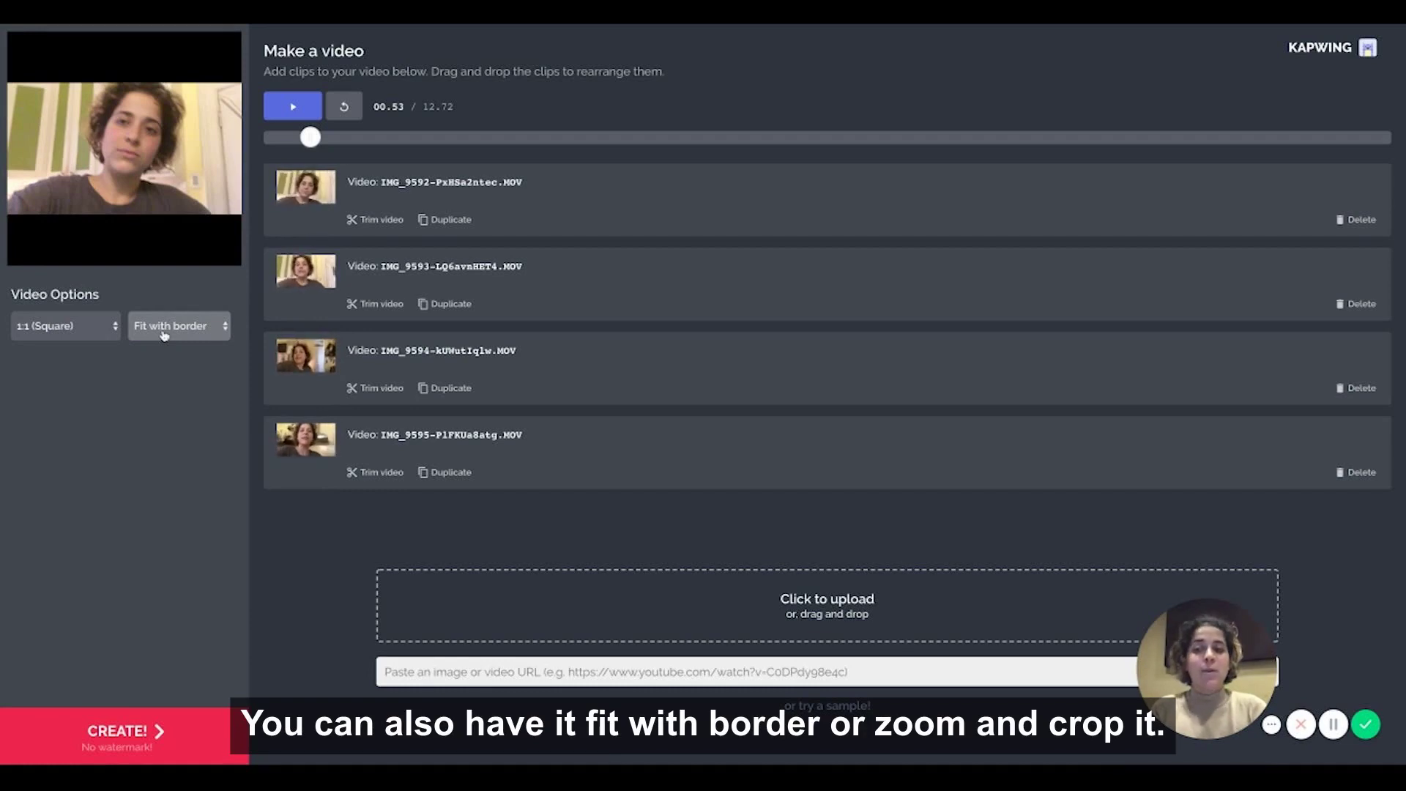
click(188, 323)
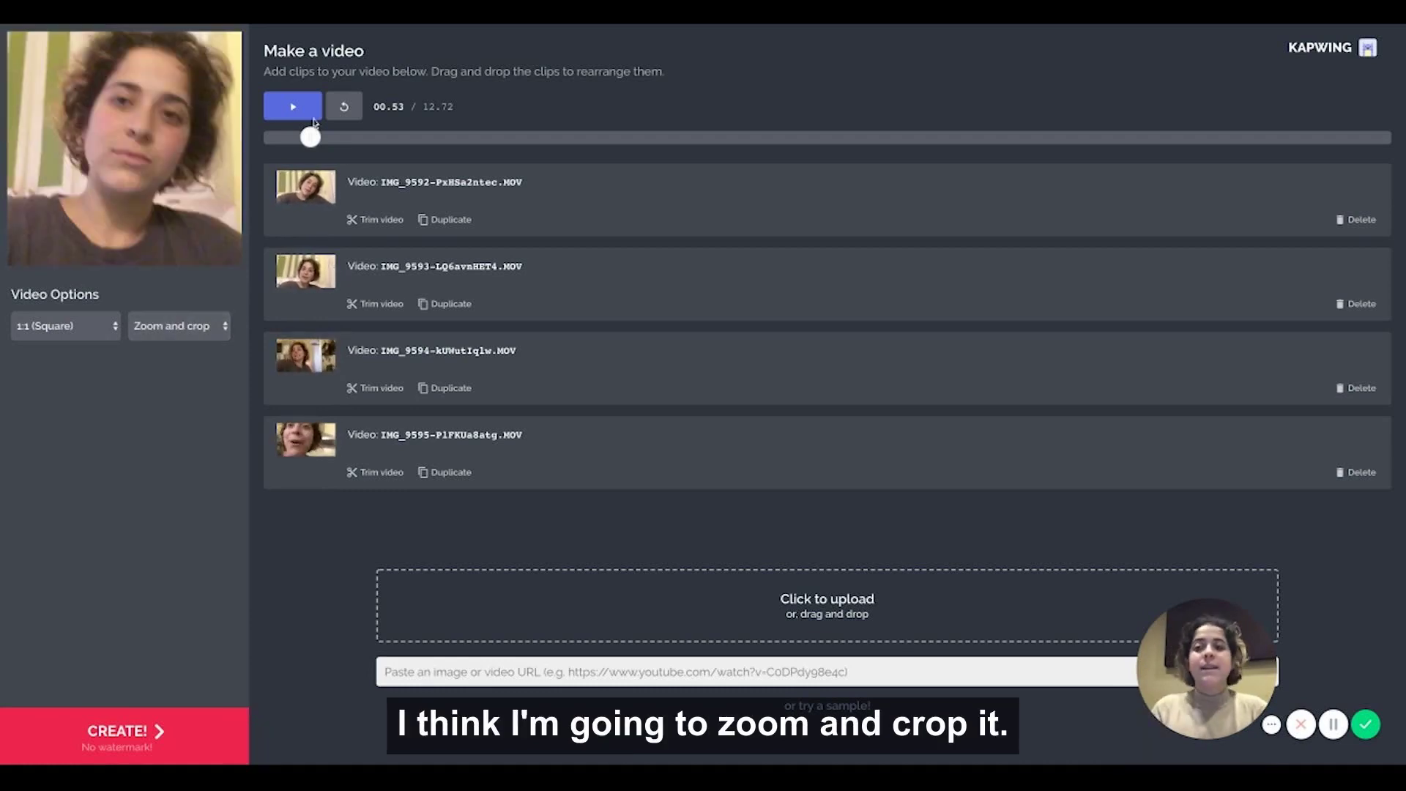
click(311, 120)
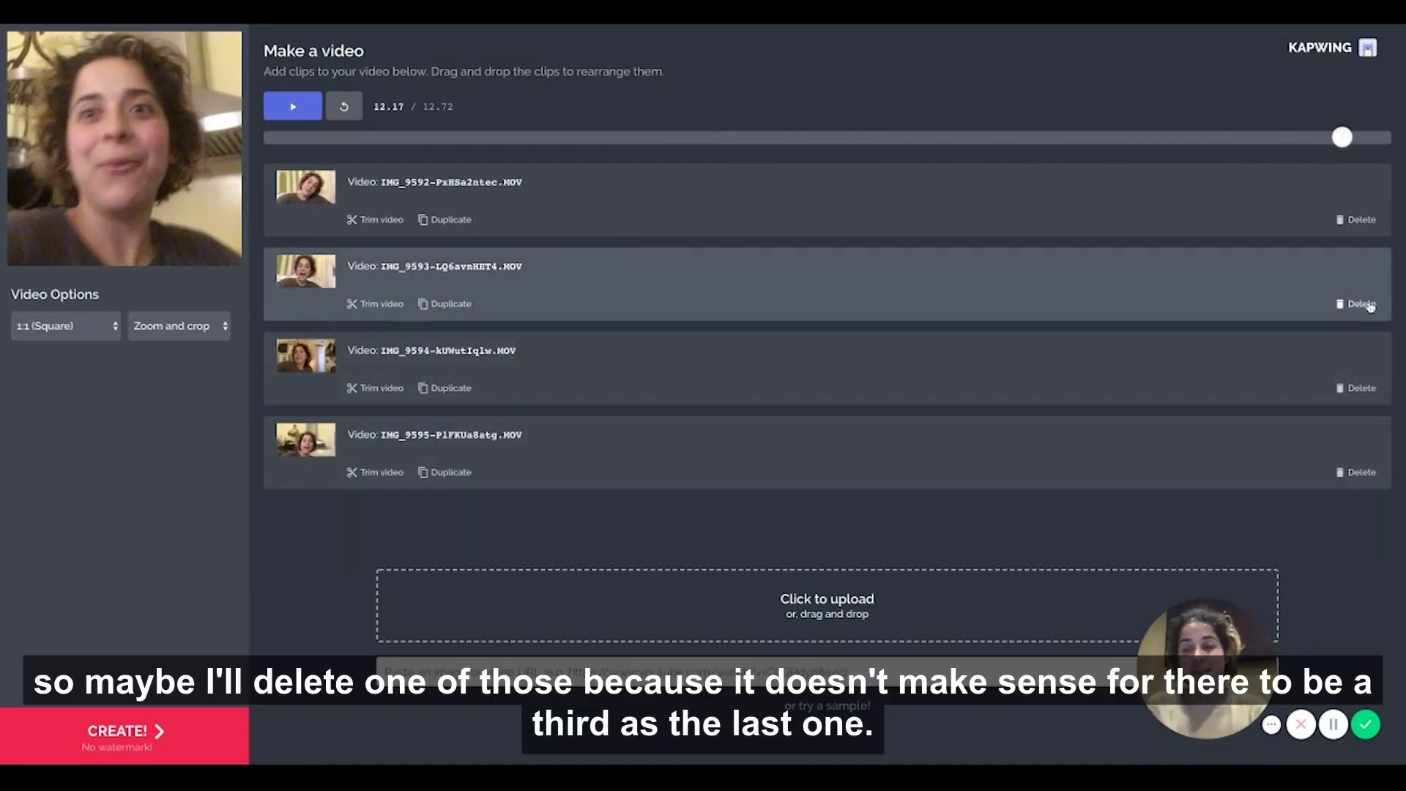
Step: Delete the IMG_9593 clip and trim IMG_9592 to 00.45–02.08
click(1360, 303)
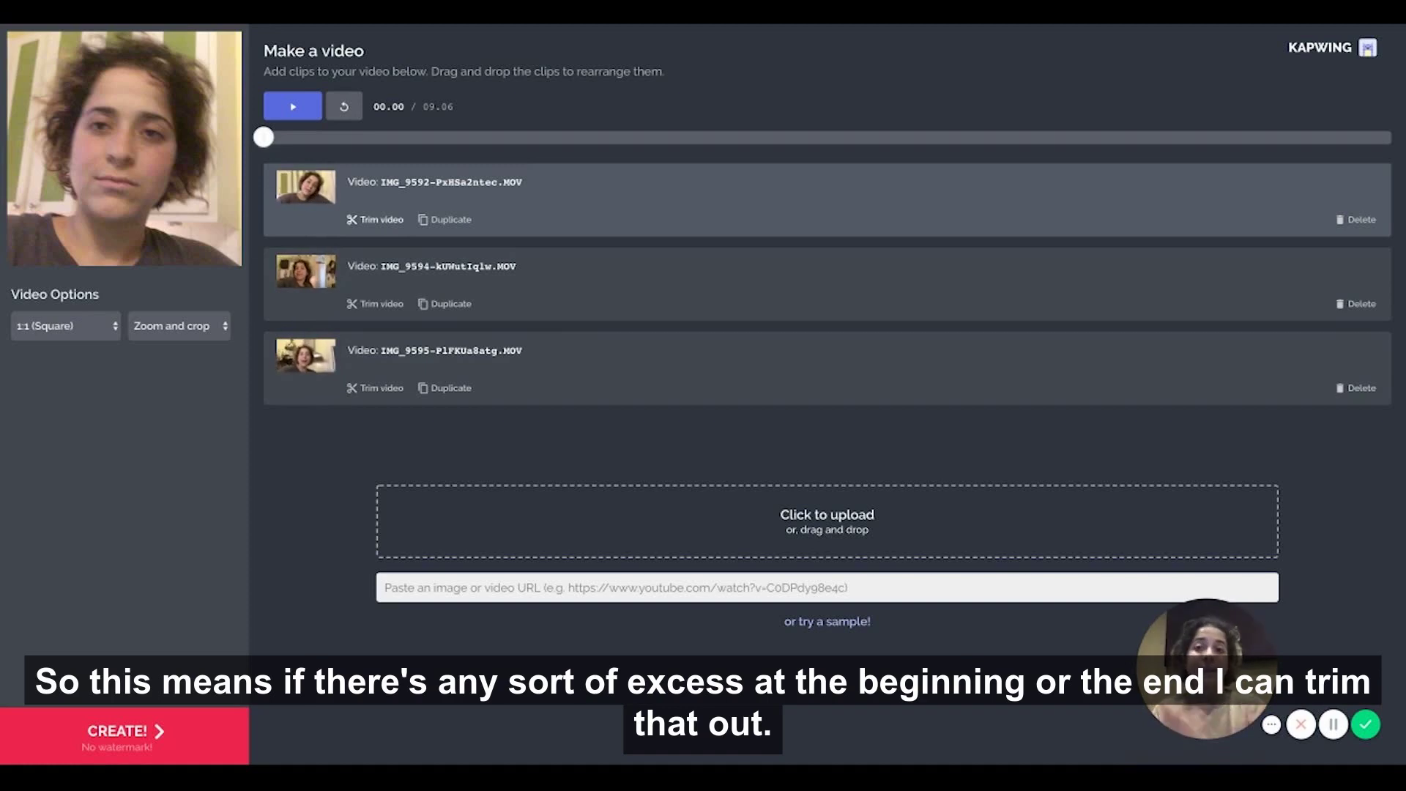
click(374, 220)
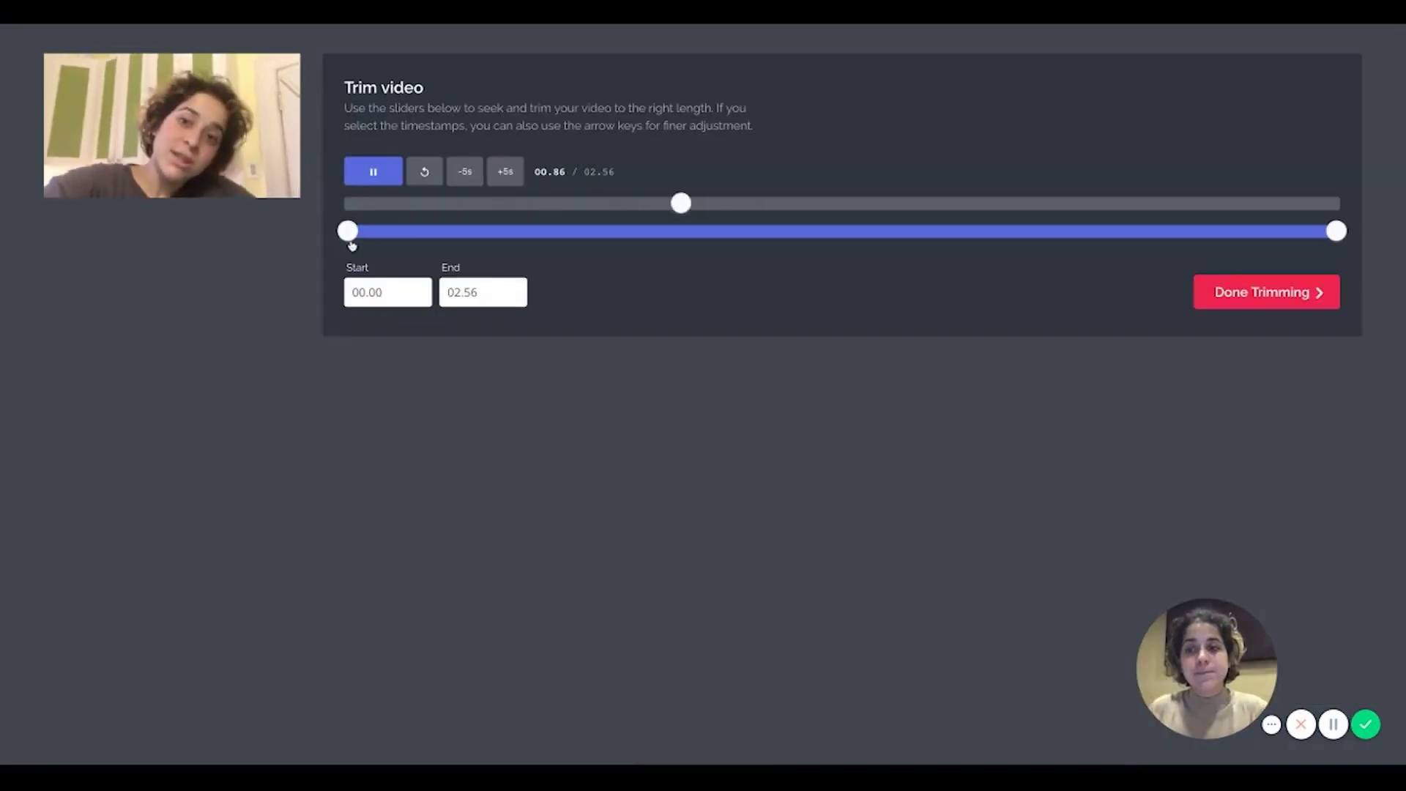
drag(347, 231, 520, 231)
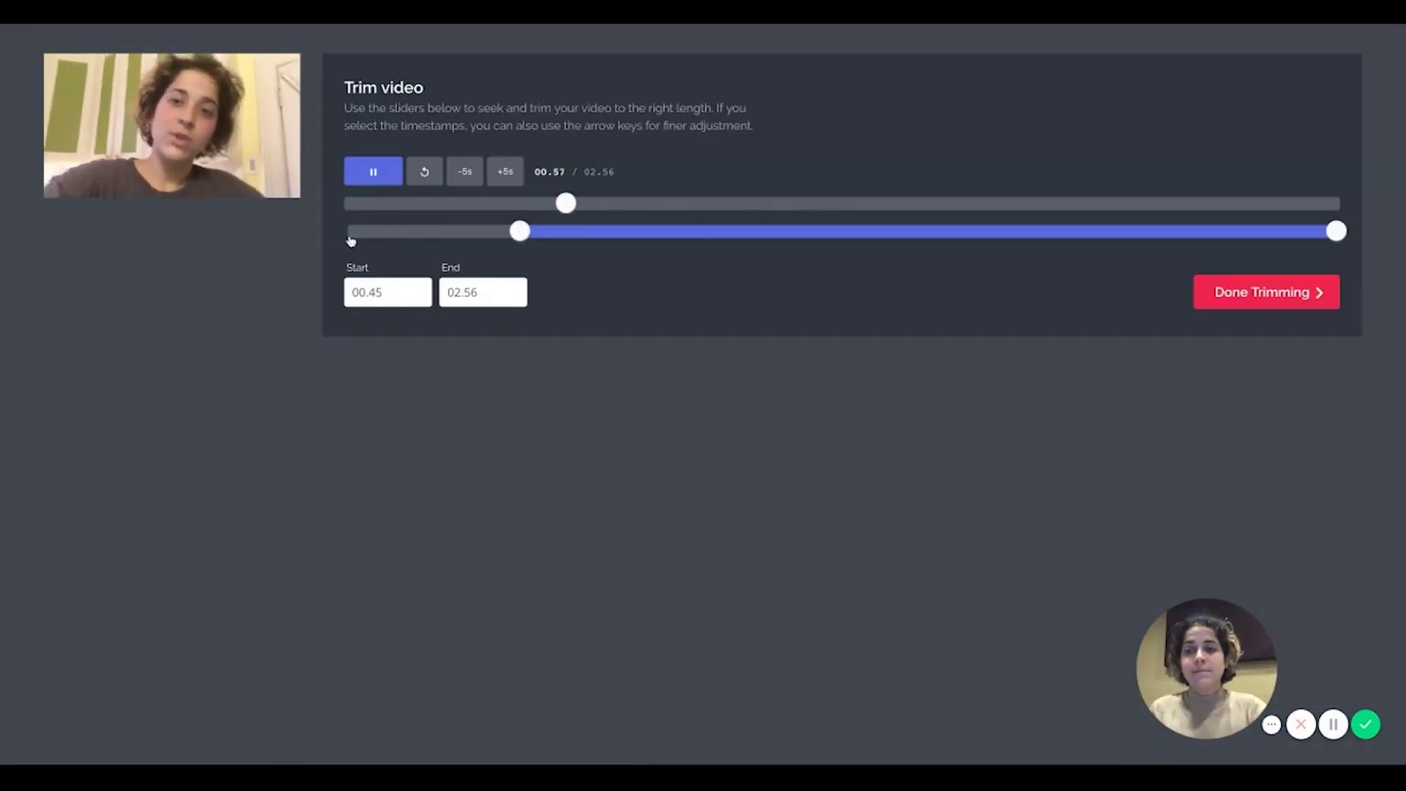
drag(1336, 231, 1149, 230)
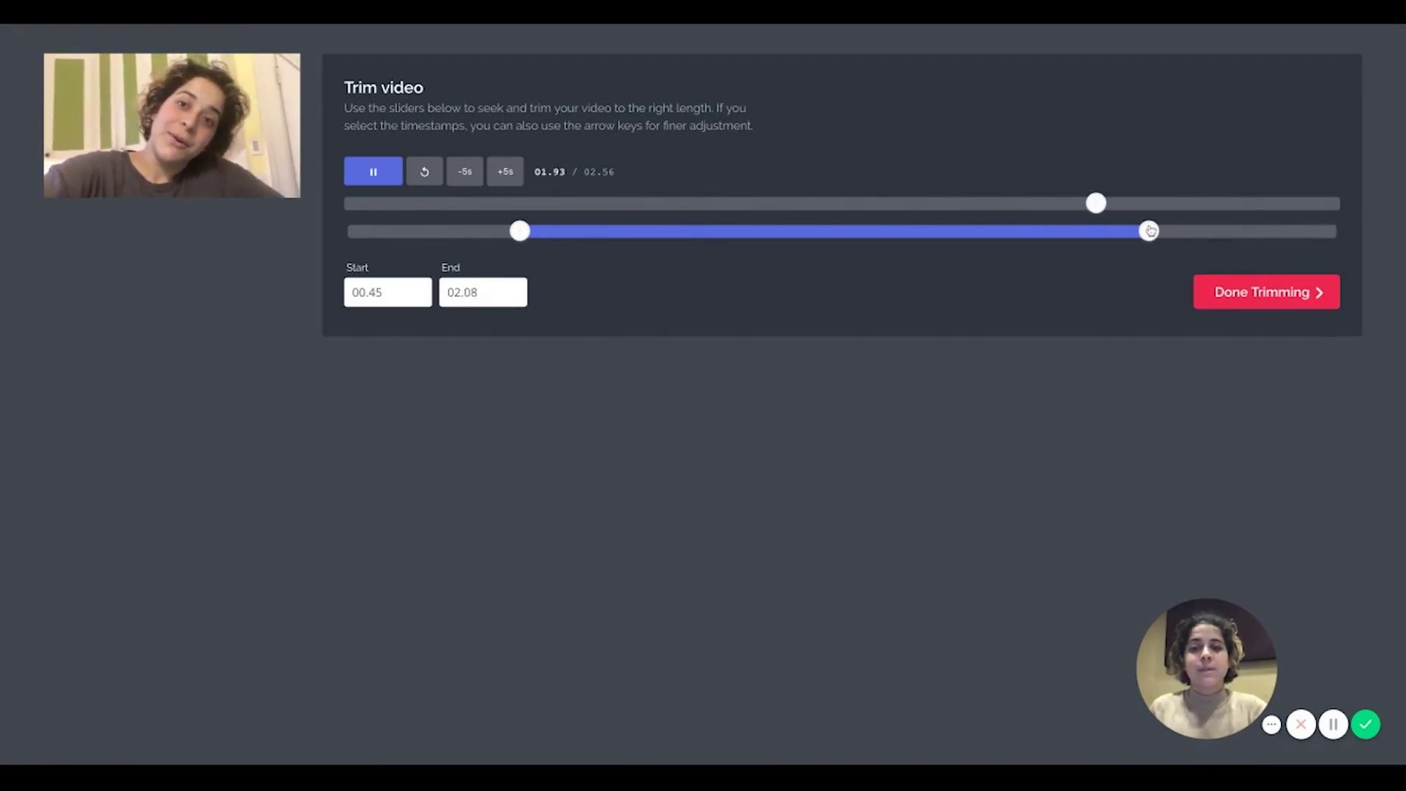
click(1244, 291)
Step: Trim the second clip, IMG_9594, to 00.39–01.79
click(384, 313)
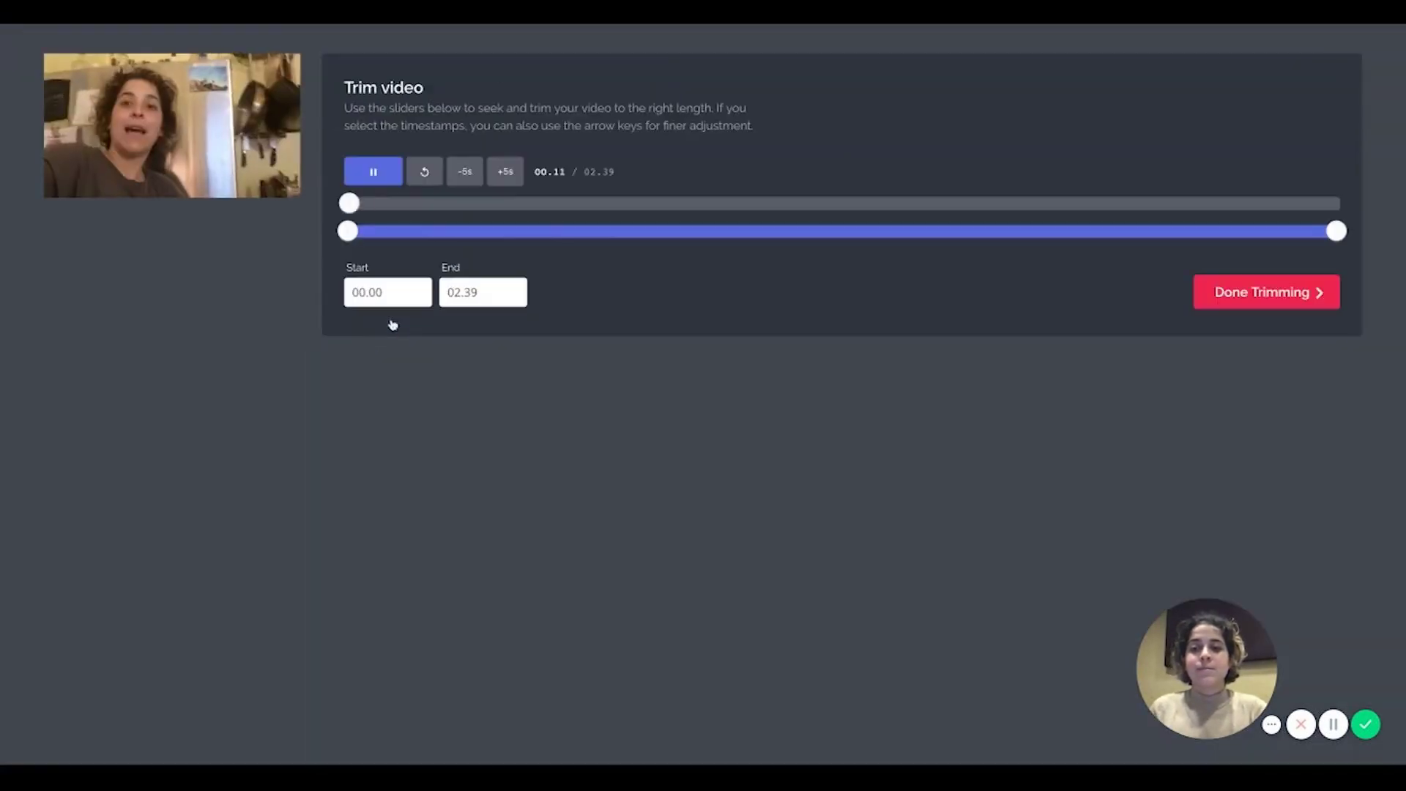
drag(349, 231, 506, 231)
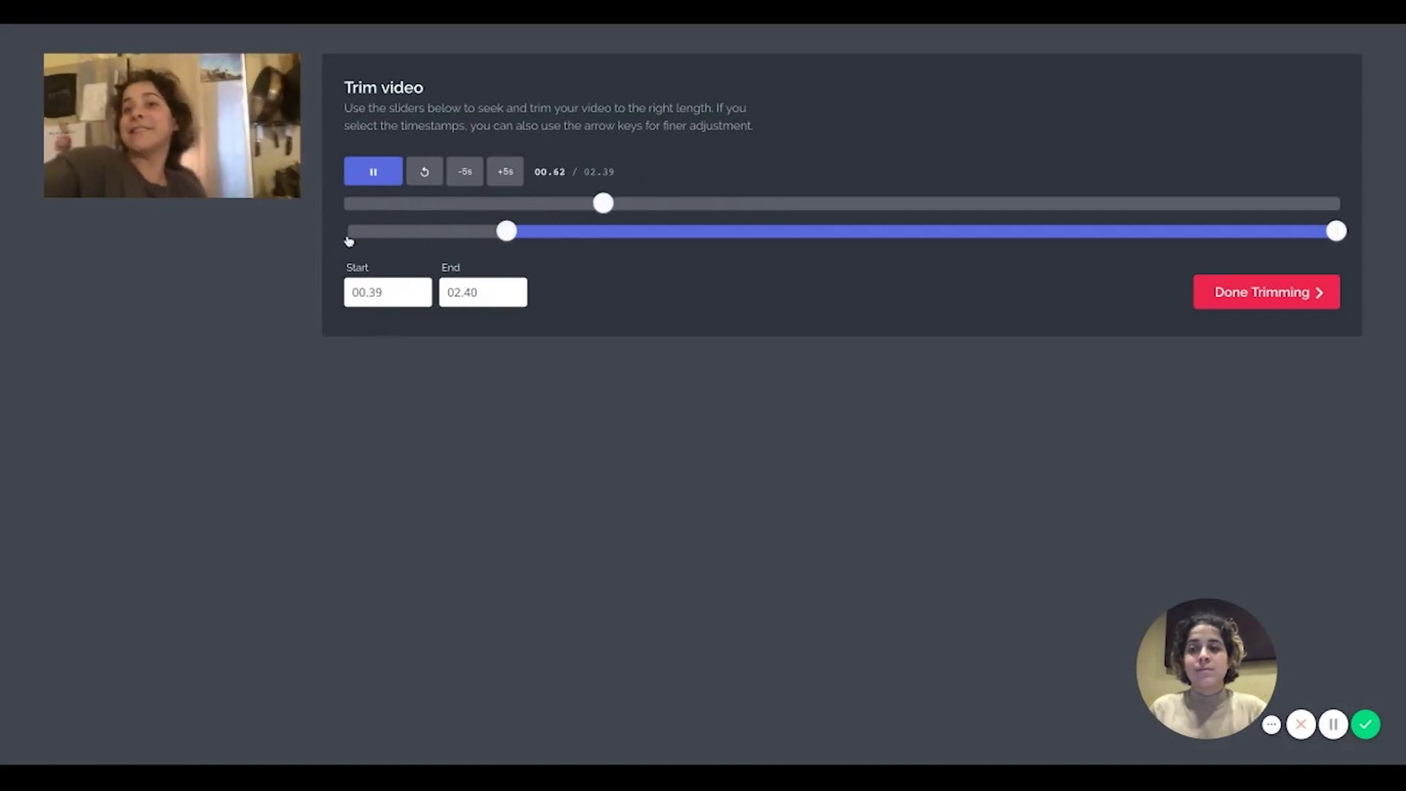
drag(1336, 232, 1083, 231)
click(1260, 302)
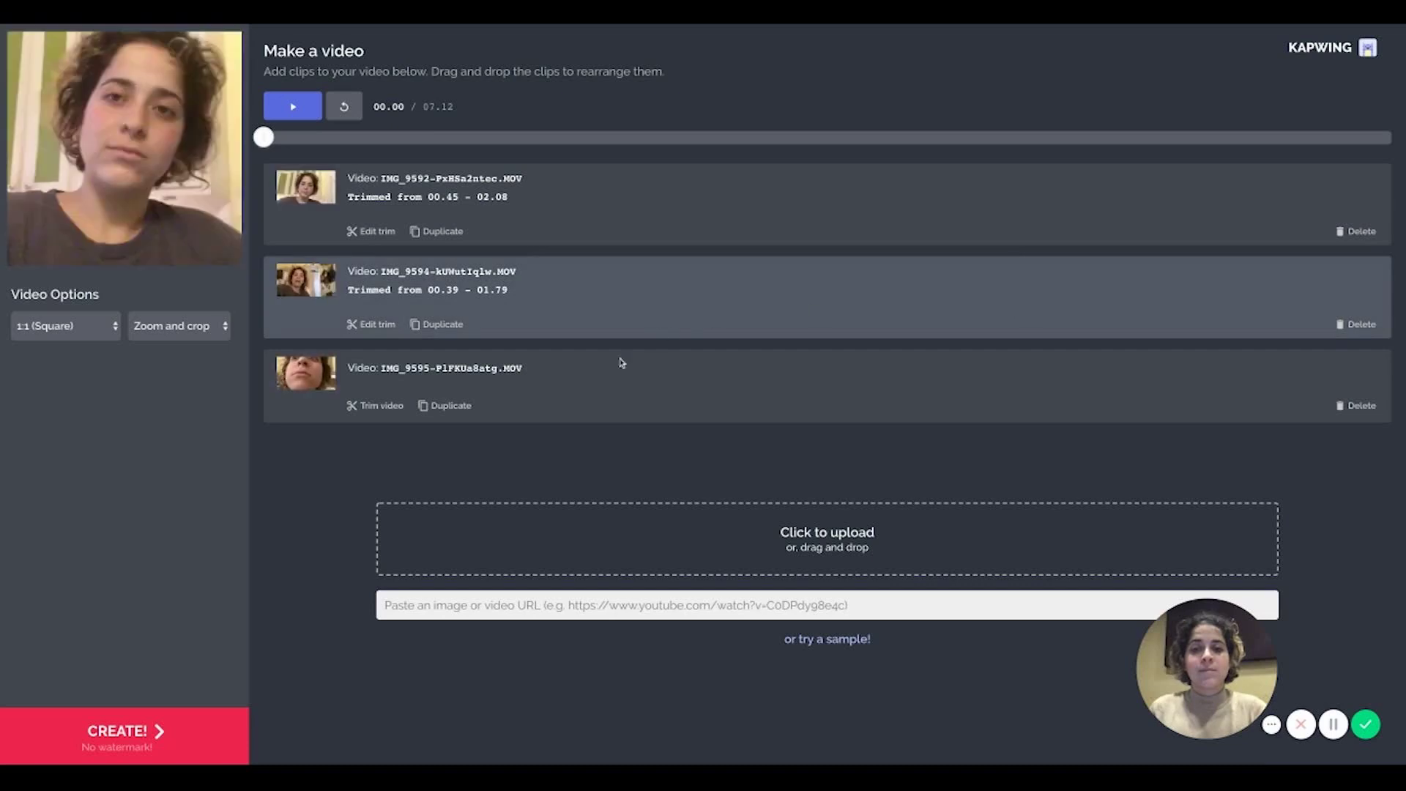
Step: Trim the third clip, IMG_9595, to 00.41–02.87
click(370, 402)
drag(353, 231, 445, 231)
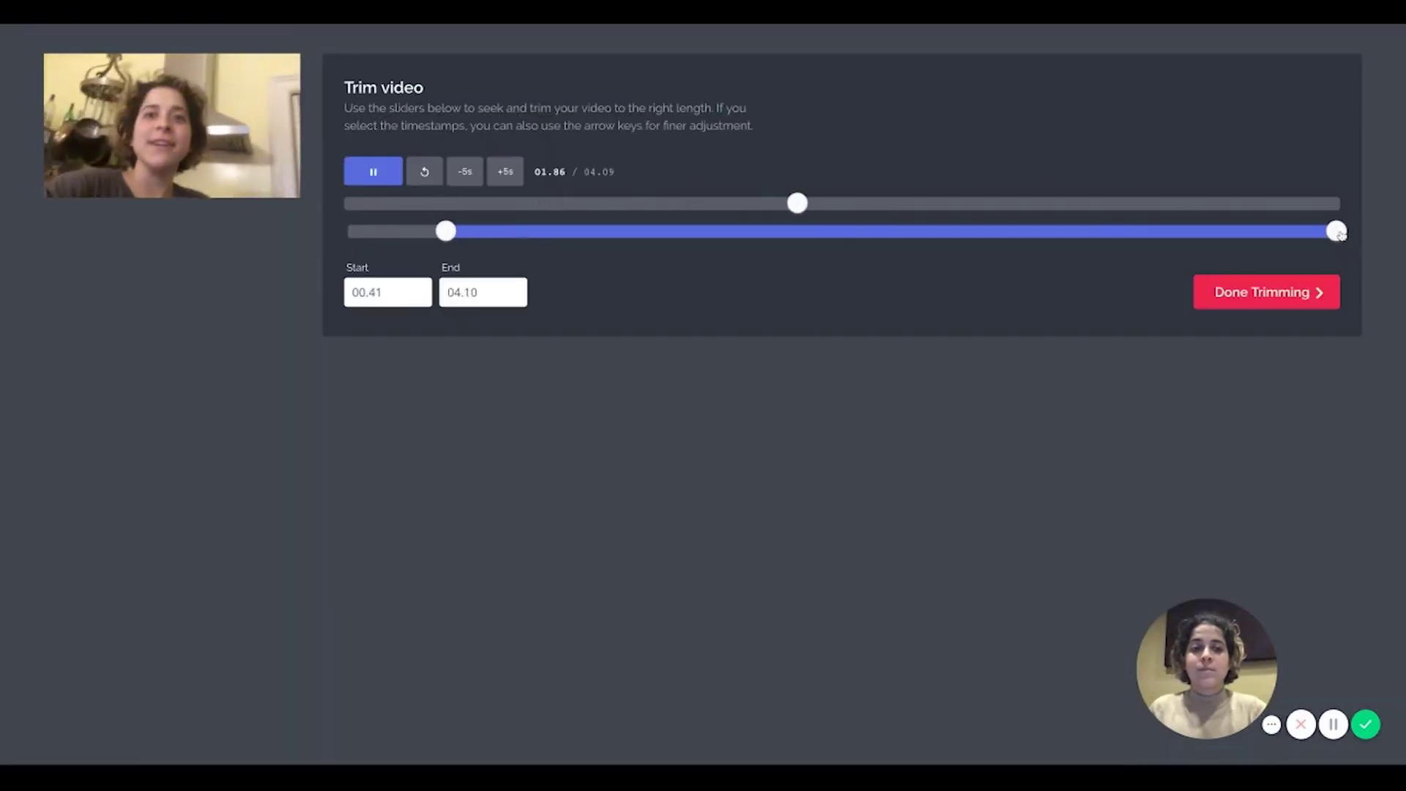
drag(1336, 232, 1042, 232)
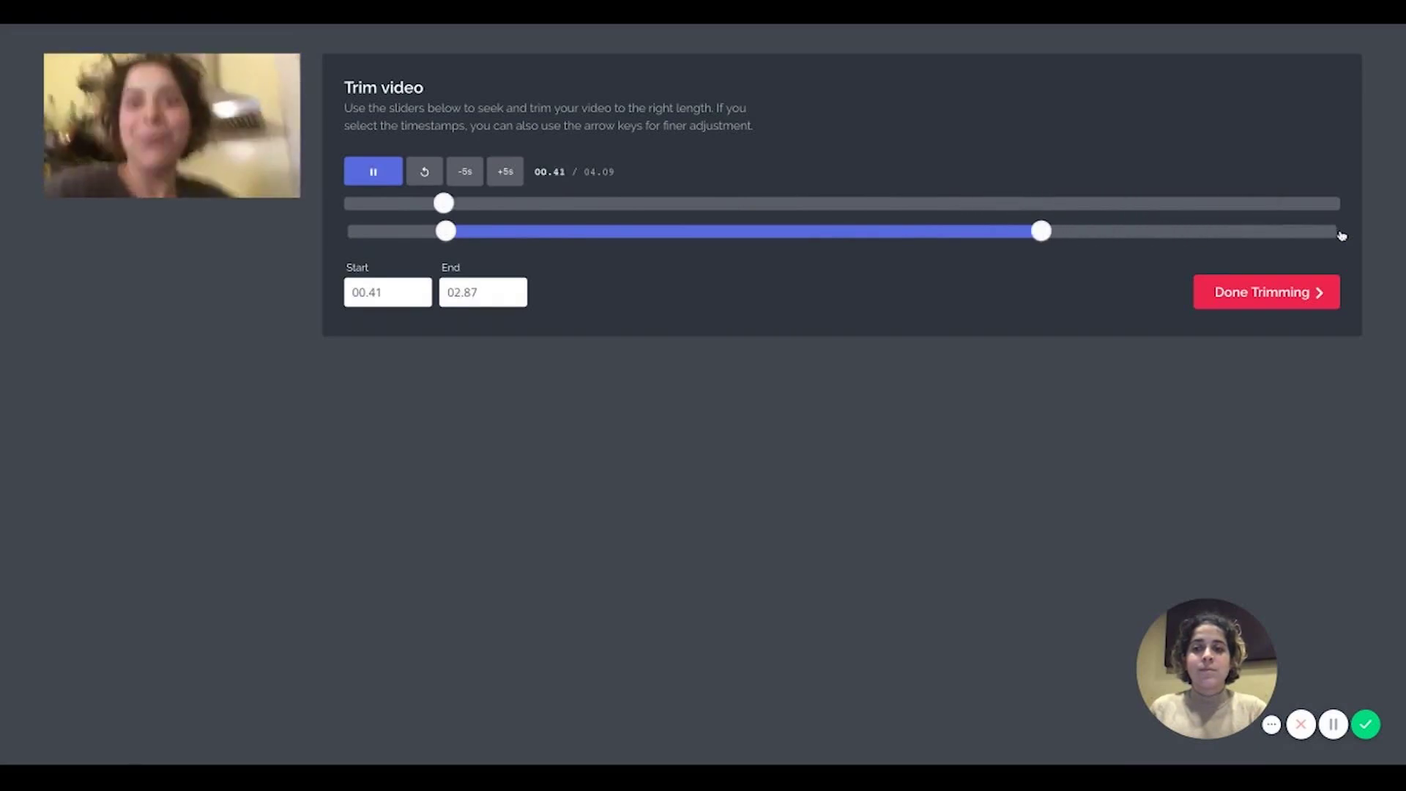
click(1237, 296)
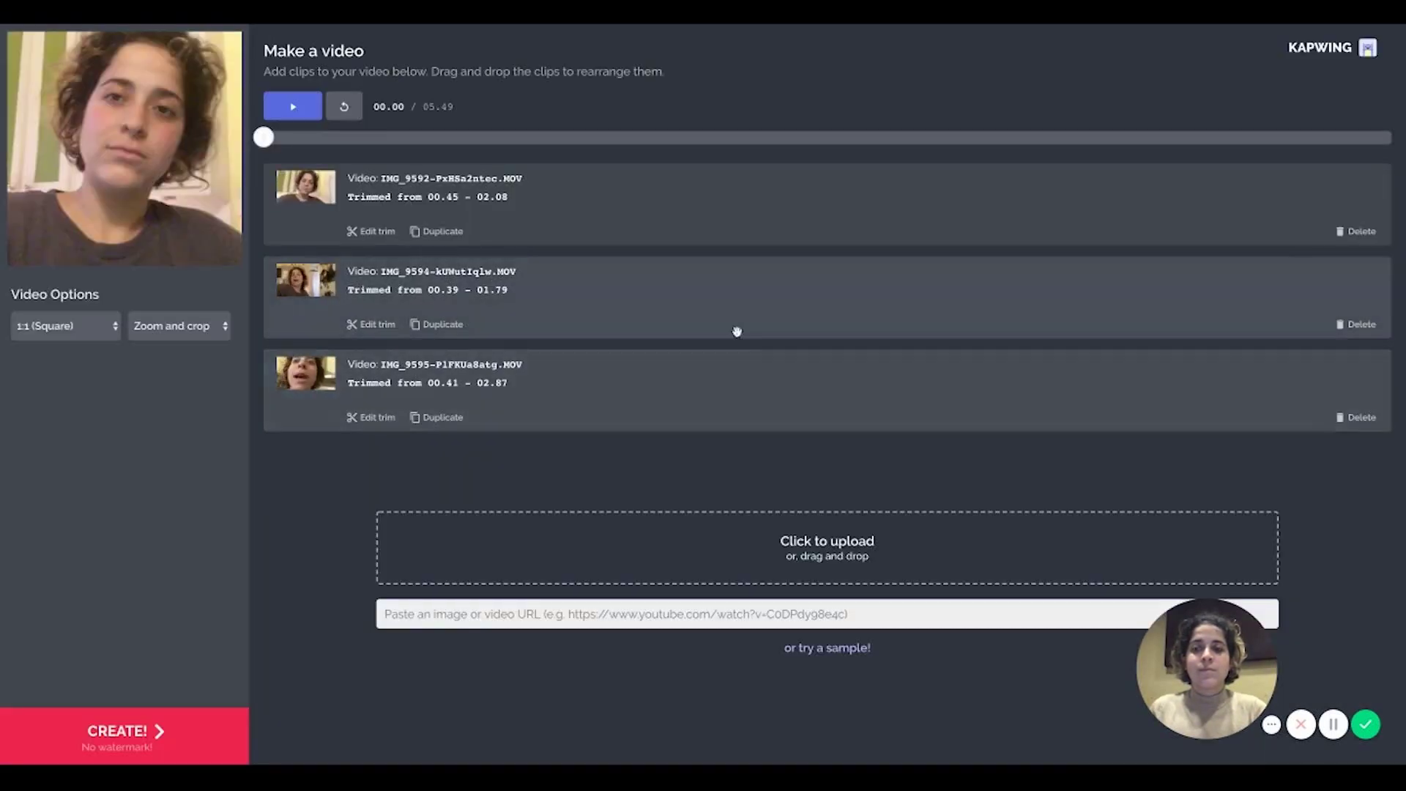
Step: Preview the trimmed 05.49-second video, then render it with CREATE!
click(297, 106)
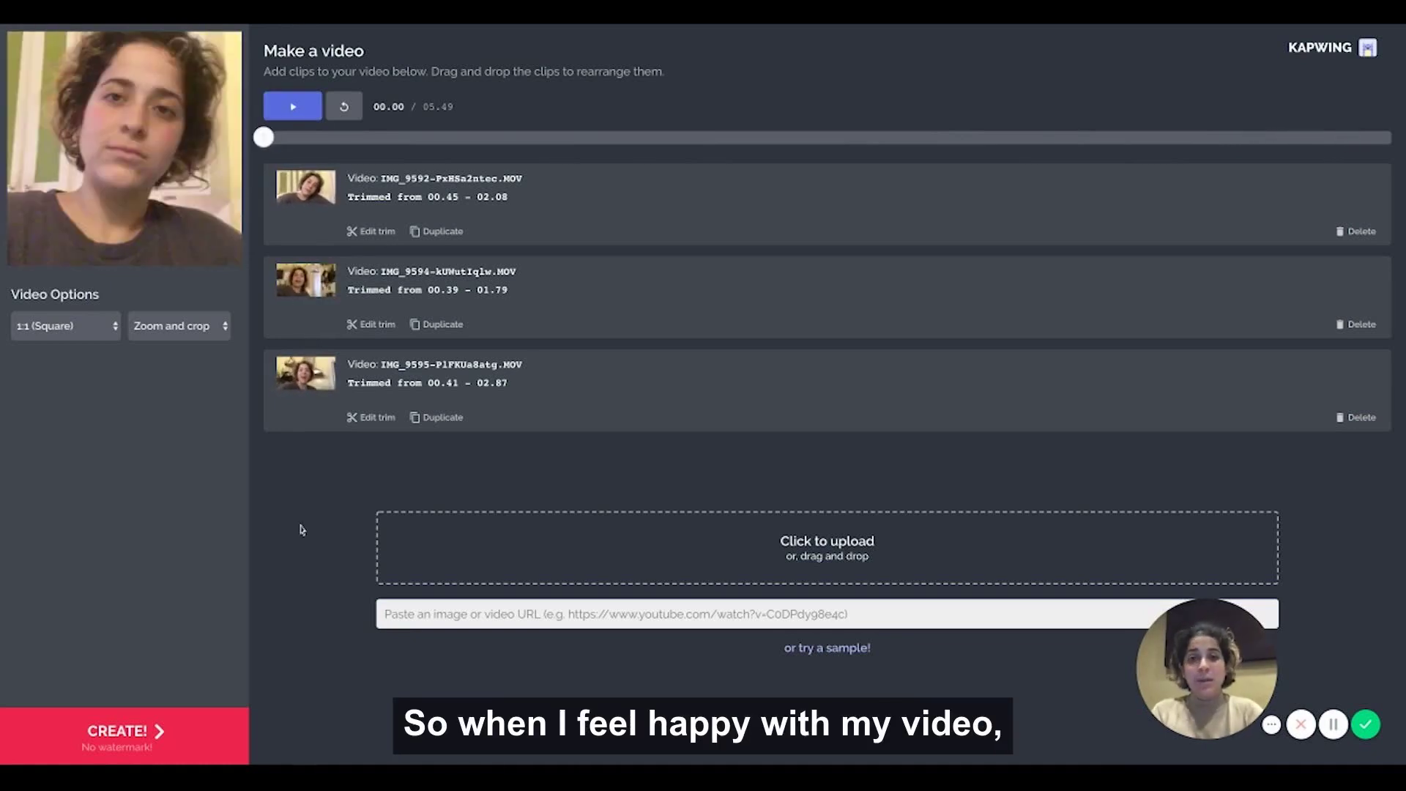
click(121, 738)
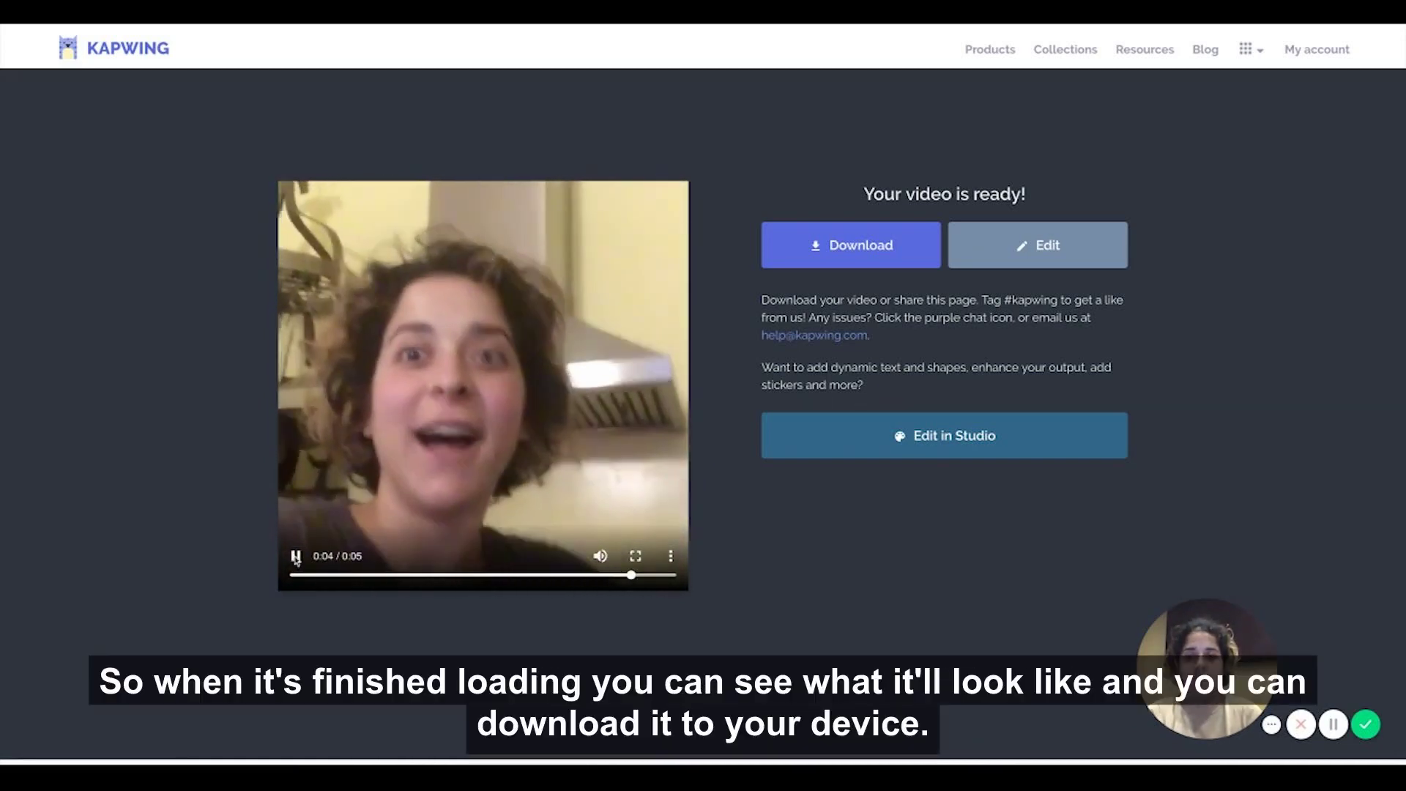
Step: Replay the finished 5-second square video on the 'Your video is ready' page
click(297, 558)
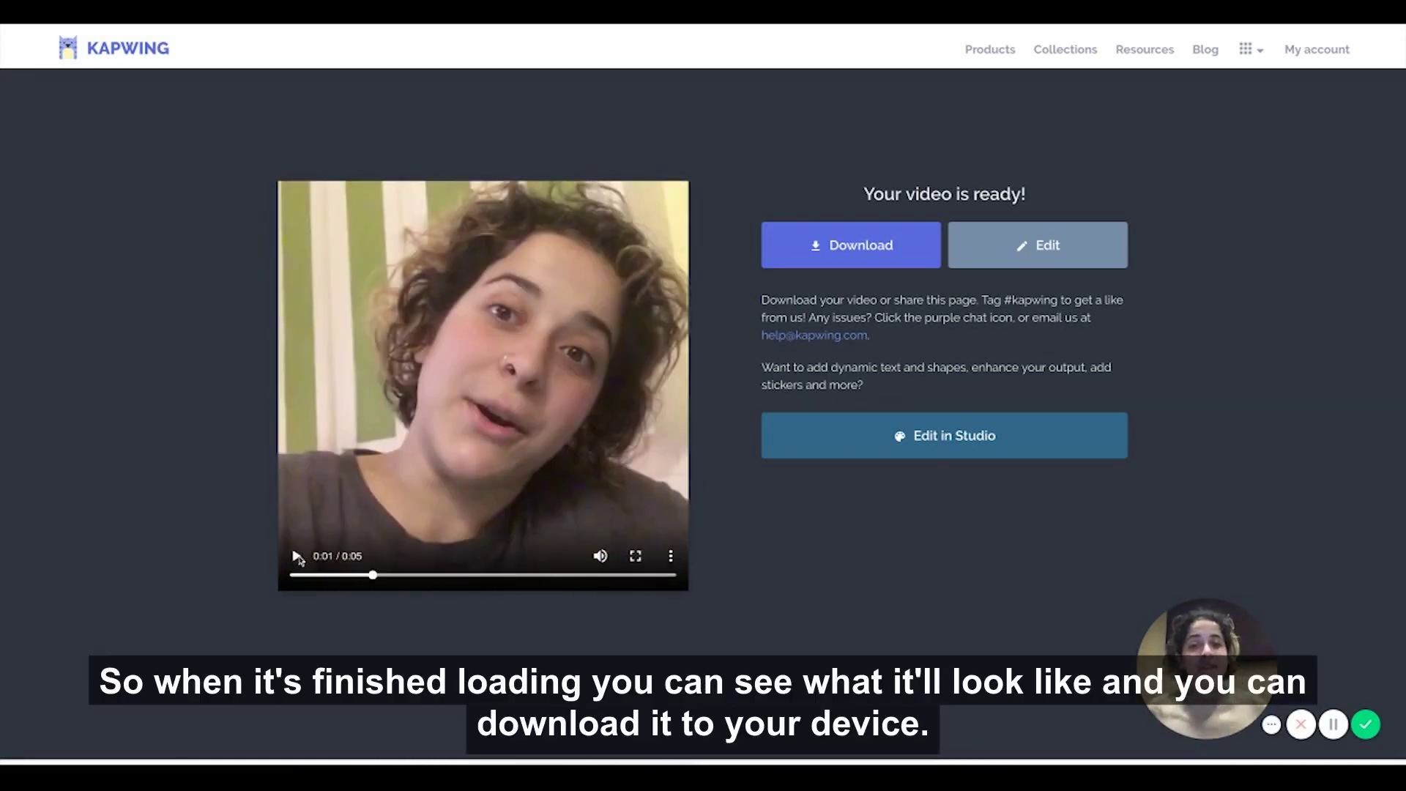